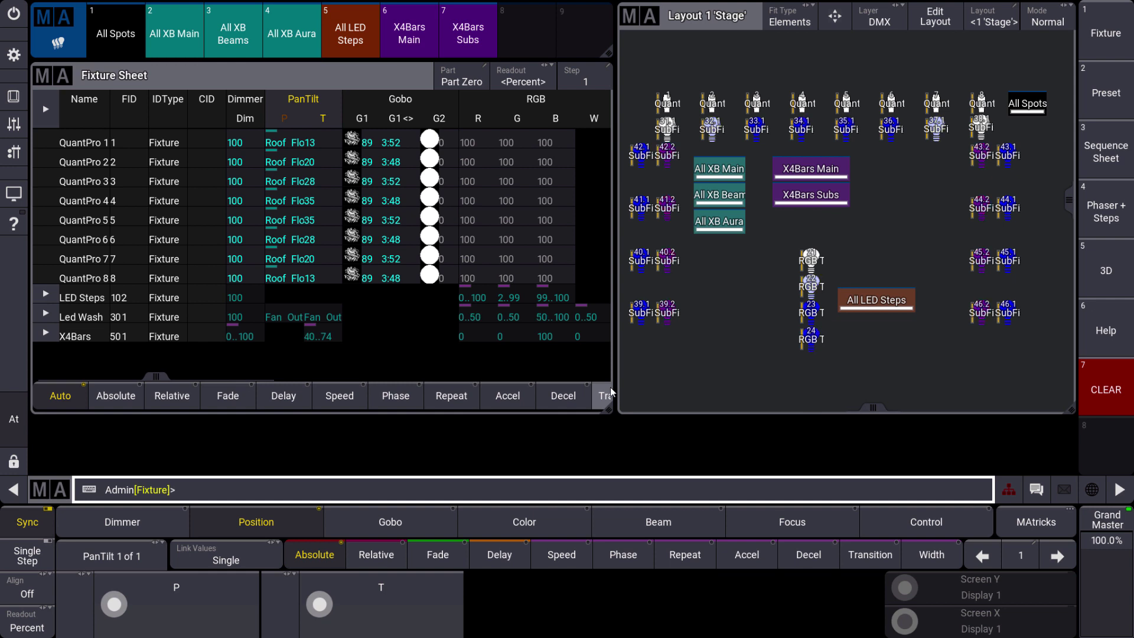
# Step: Open Menu > Network to list the standalone Wing-OnPC station in session MA Tech-Support
pyautogui.click(13, 56)
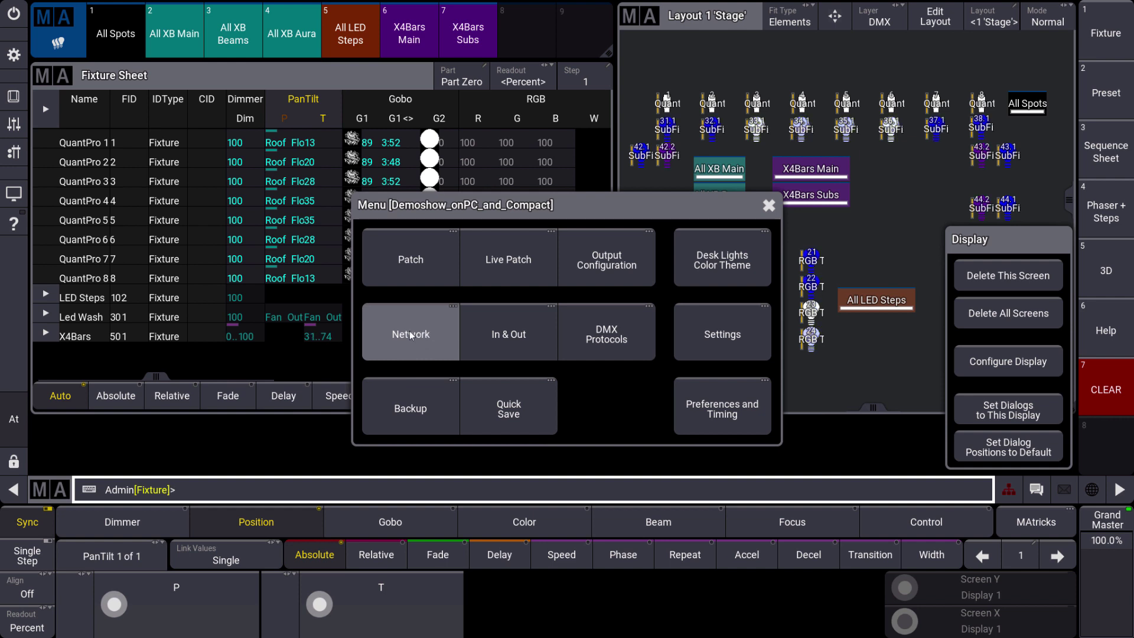
pyautogui.click(418, 332)
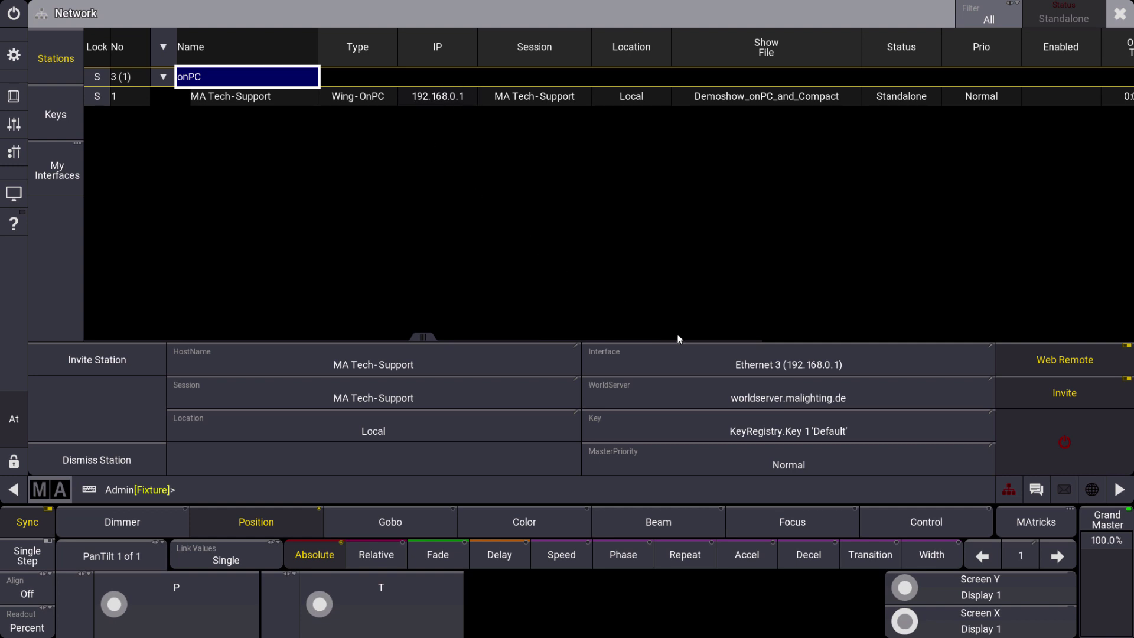
pyautogui.click(777, 357)
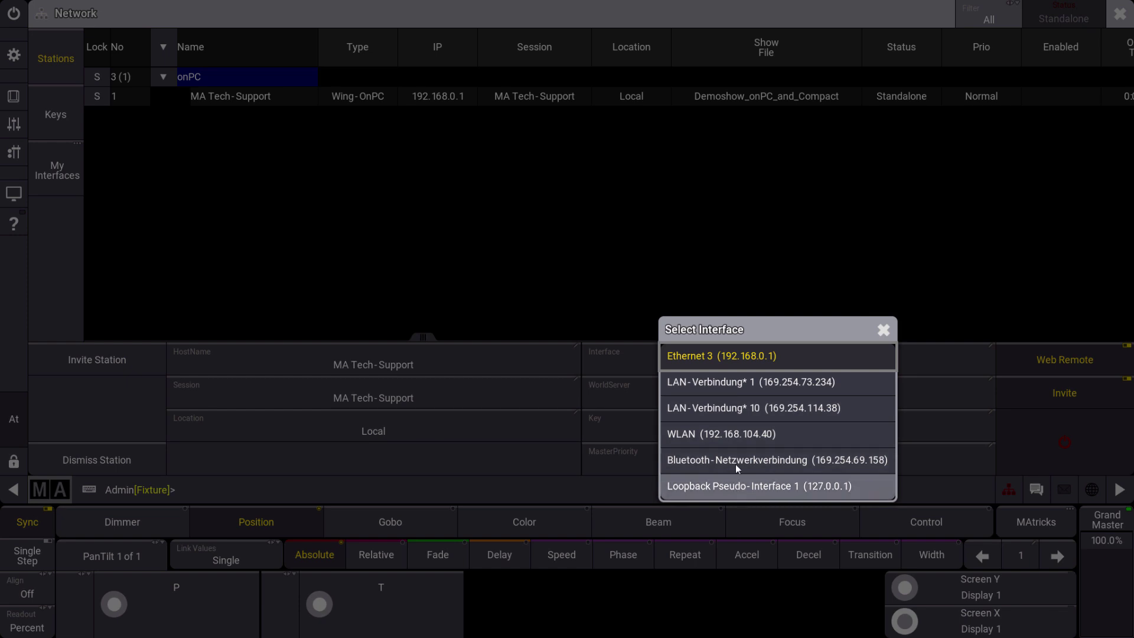
pyautogui.click(883, 329)
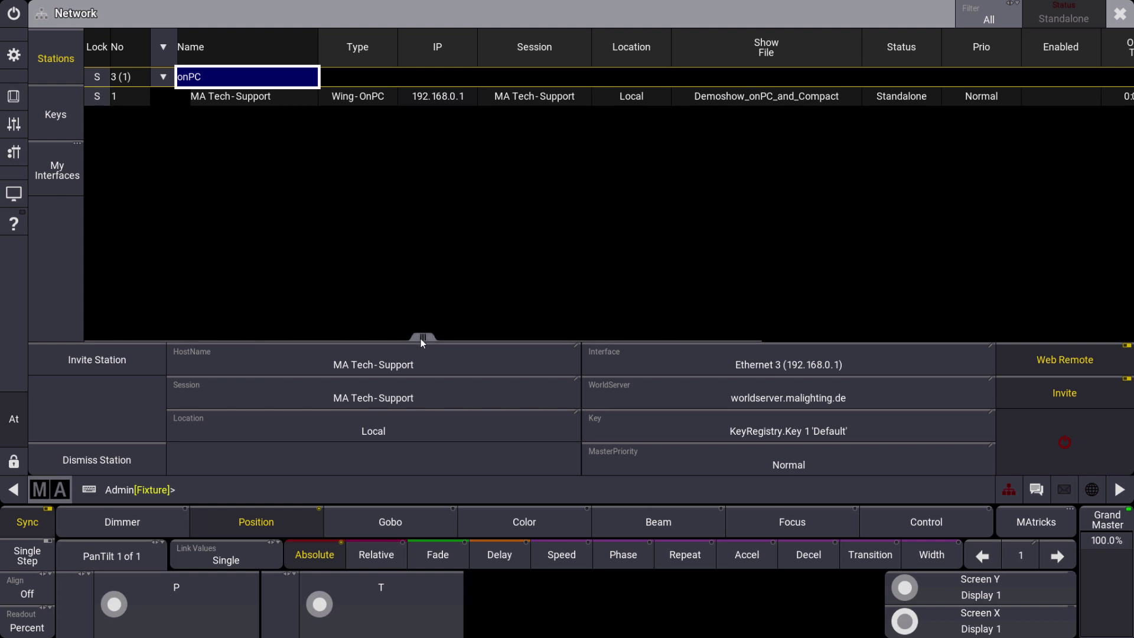
pyautogui.moveTo(420, 338); pyautogui.dragTo(815, 335)
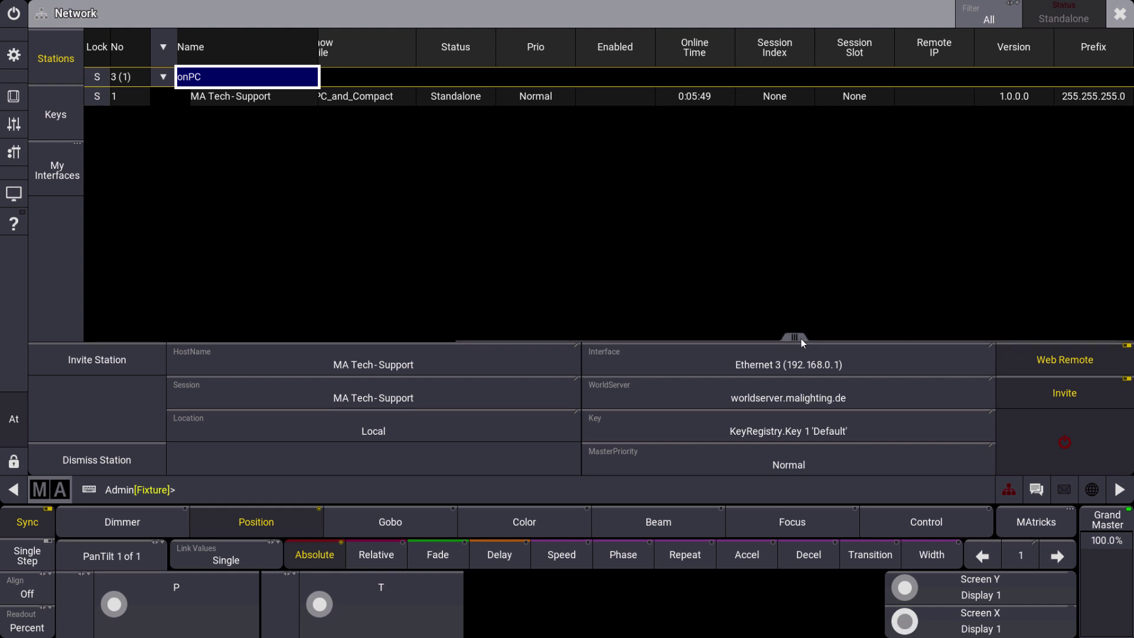
pyautogui.moveTo(800, 339); pyautogui.dragTo(342, 325)
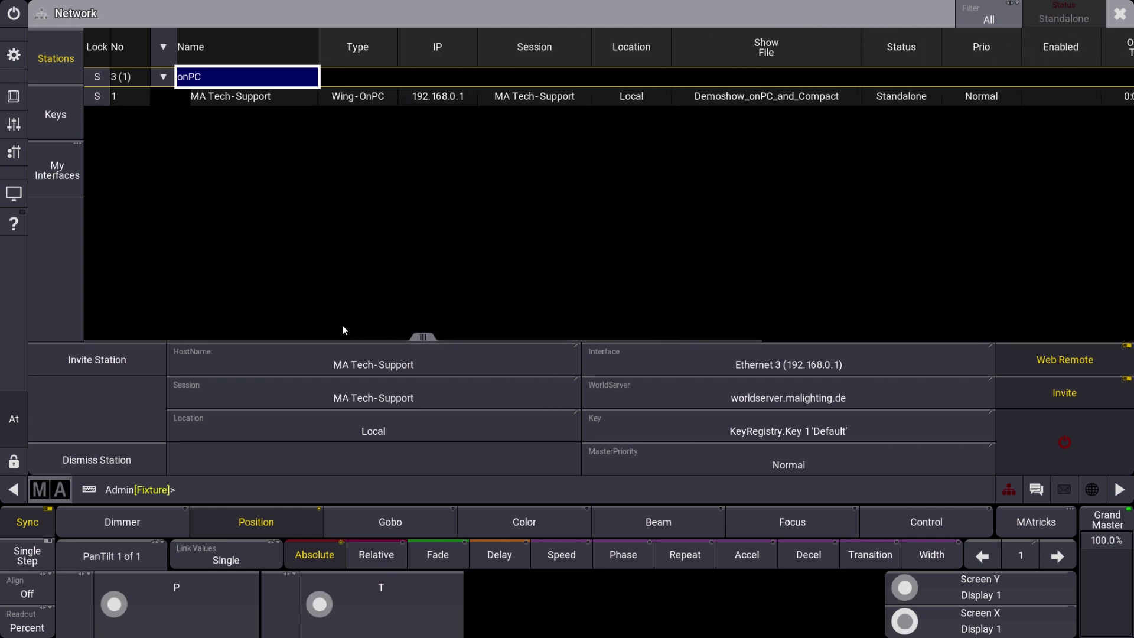
# Step: Switch on networking so the MA Tech-Support station runs as IdleMaster
pyautogui.click(1037, 434)
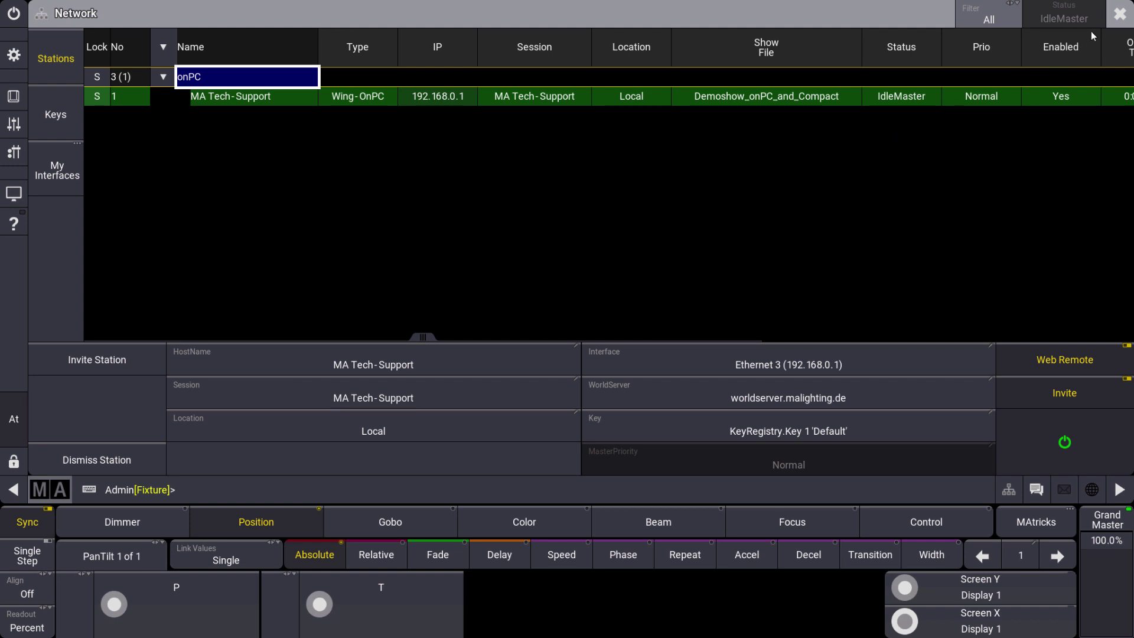
# Step: Reopen the Network window and expand NetworkNode to show the 2Port node at 169.254.34.43
pyautogui.click(1120, 13)
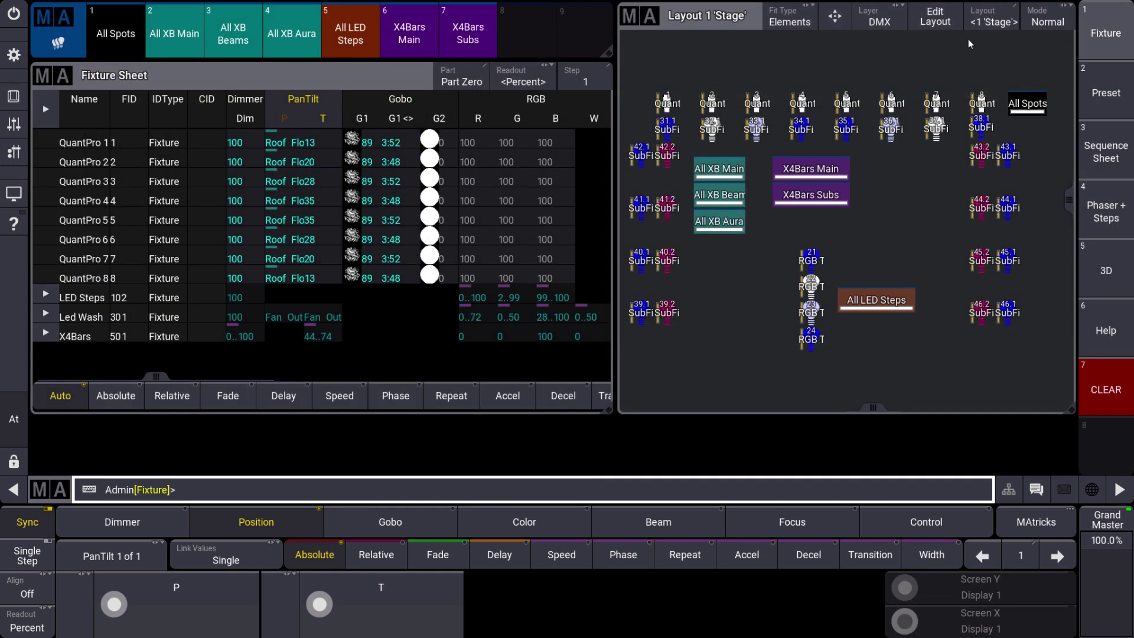
pyautogui.click(20, 59)
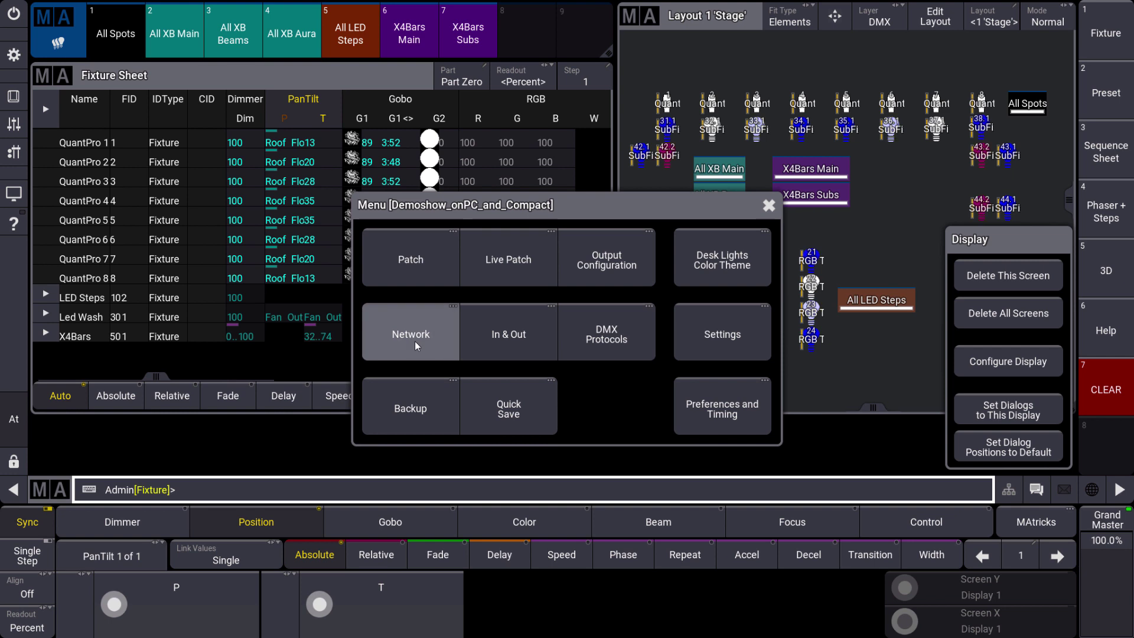
pyautogui.click(415, 342)
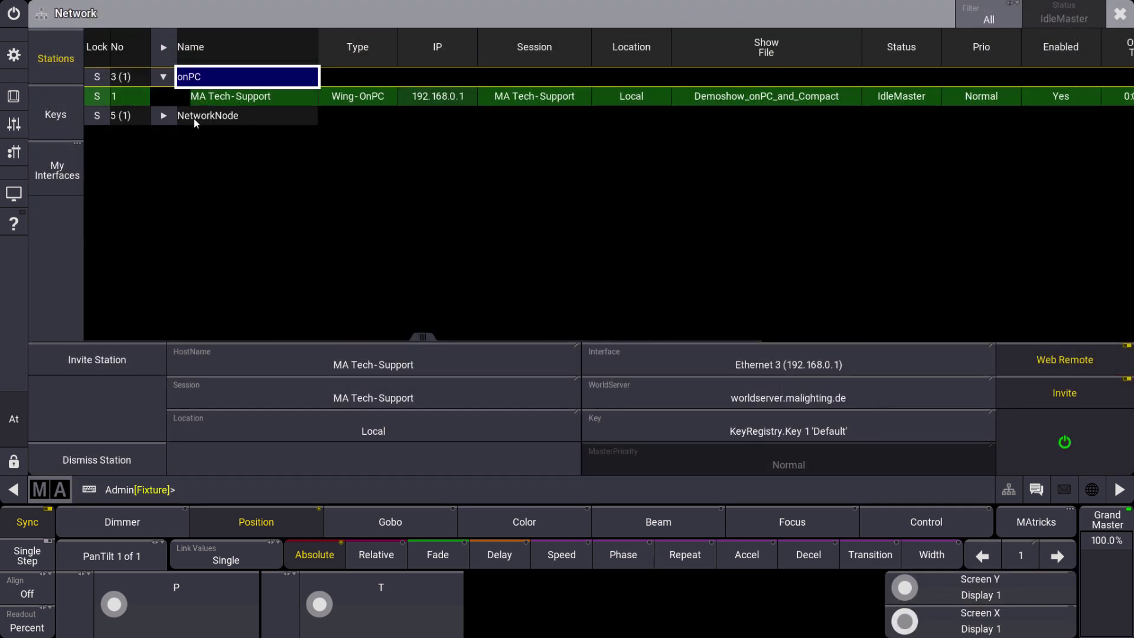
pyautogui.click(164, 117)
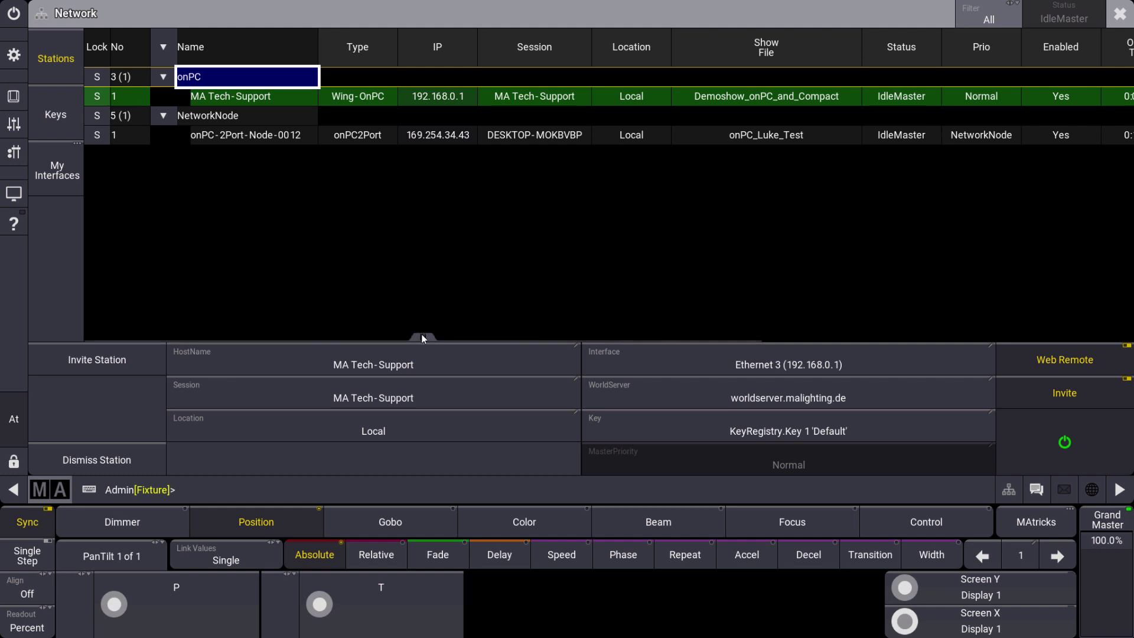
pyautogui.moveTo(453, 339); pyautogui.dragTo(896, 339)
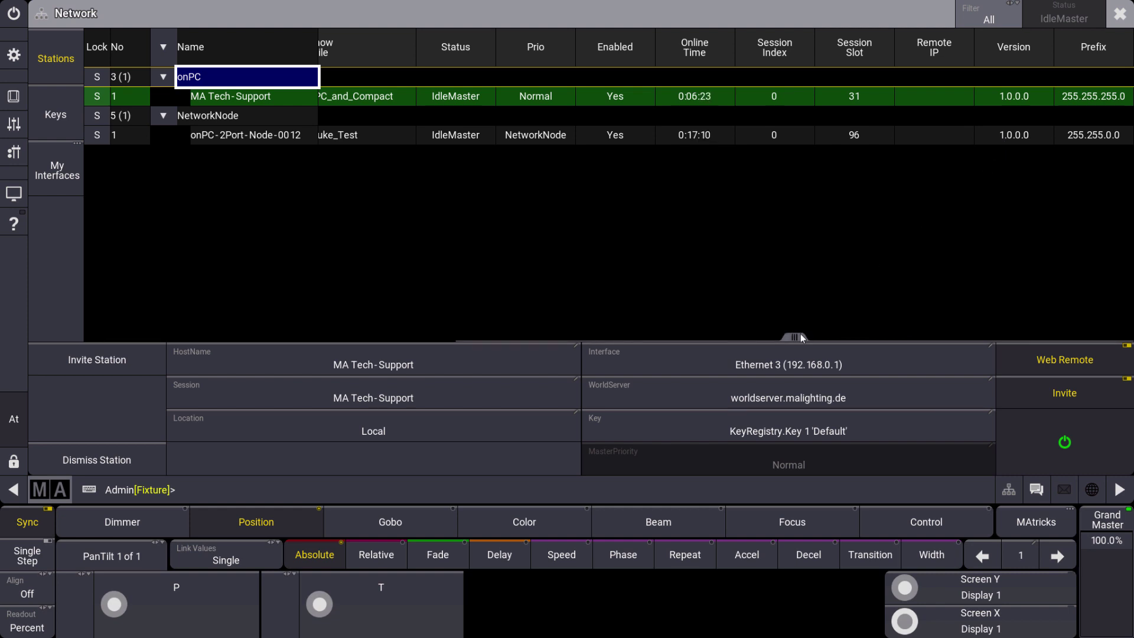
pyautogui.moveTo(799, 335); pyautogui.dragTo(292, 338)
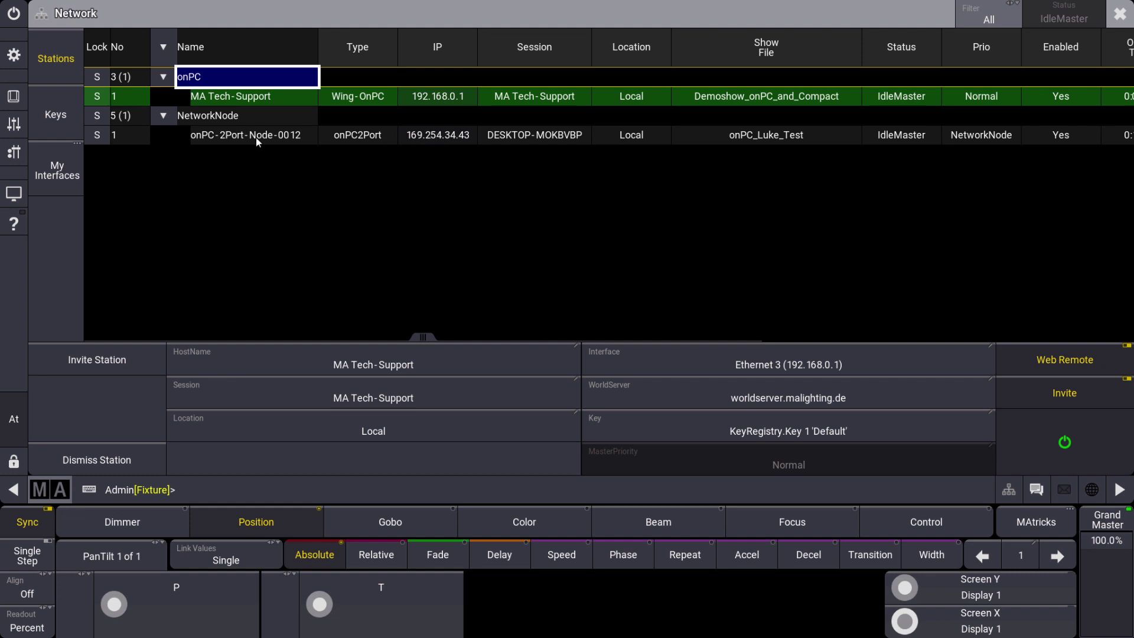
# Step: Open the 2Port node's Network Interfaces and turn DHCP off for Con1
pyautogui.click(452, 137)
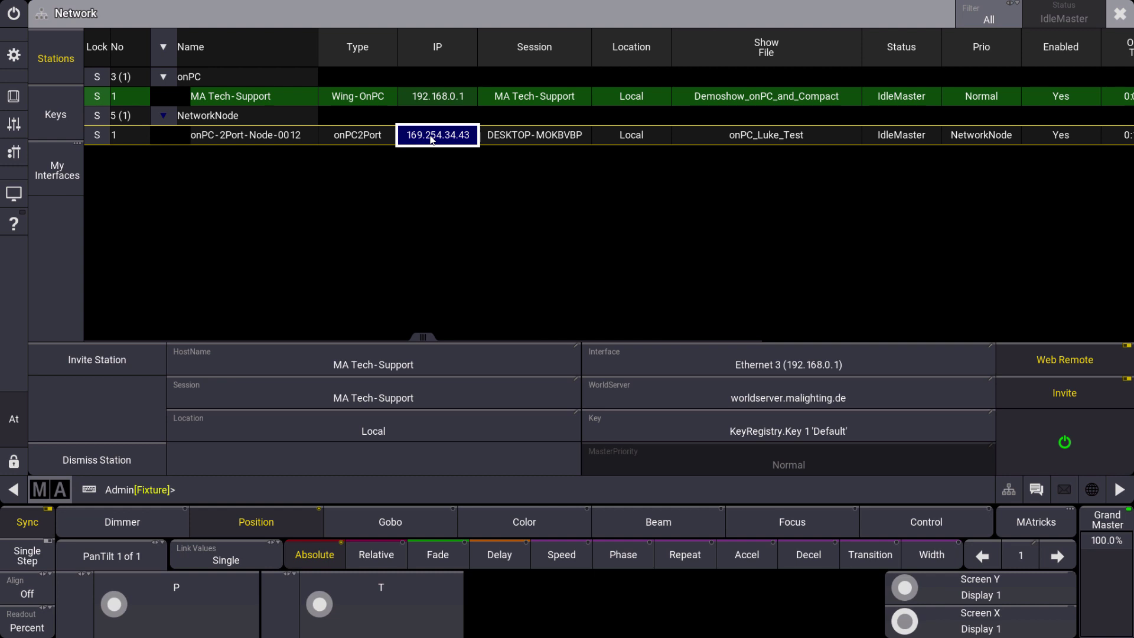
pyautogui.click(431, 139)
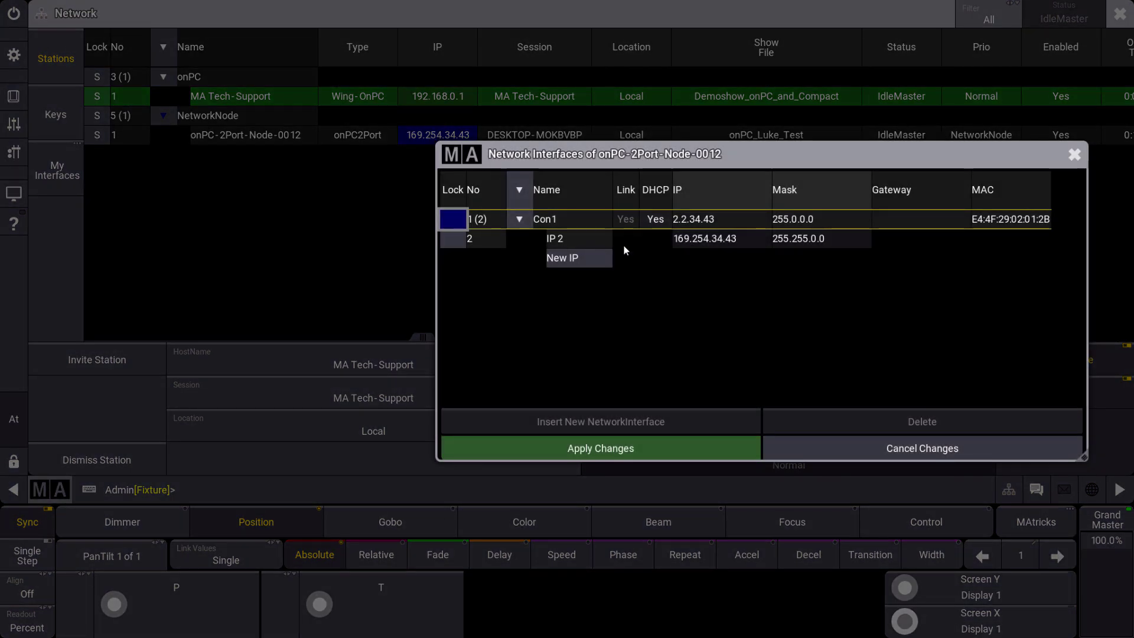
pyautogui.click(655, 221)
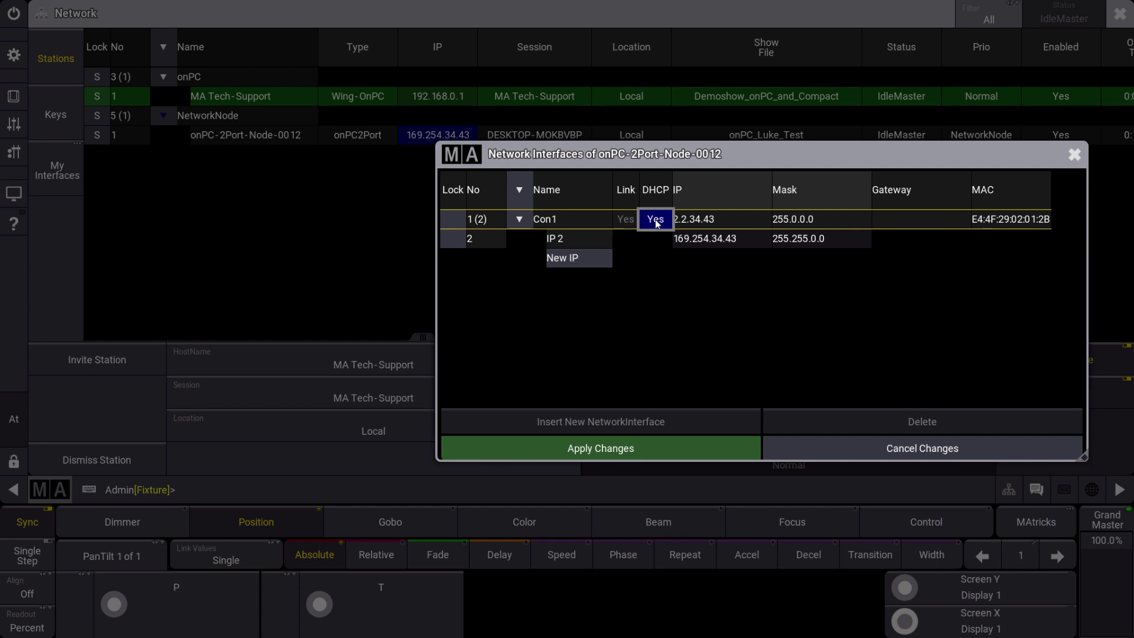
pyautogui.click(656, 221)
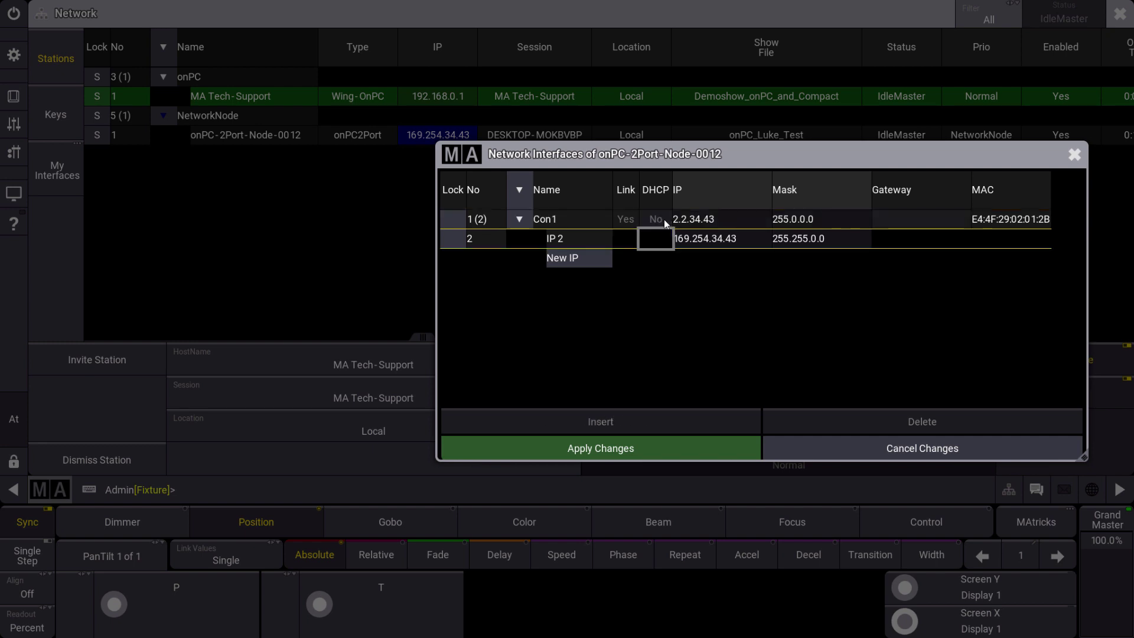
# Step: Change the IP 2 address from 169.254.34.43 to 192.168.0.11
pyautogui.click(701, 239)
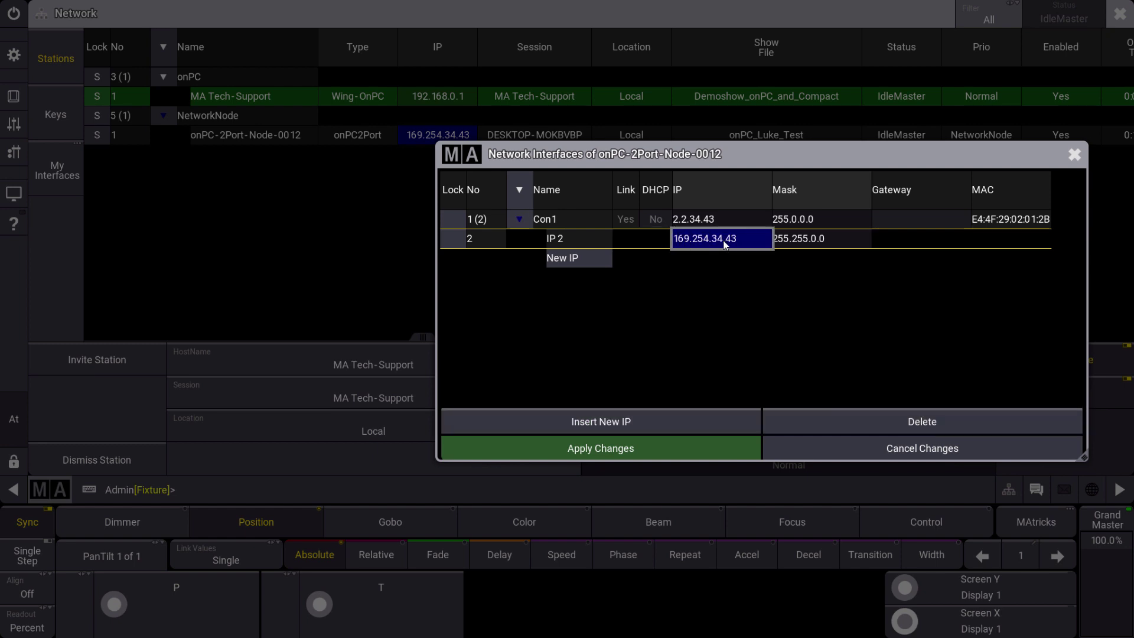
pyautogui.click(712, 239)
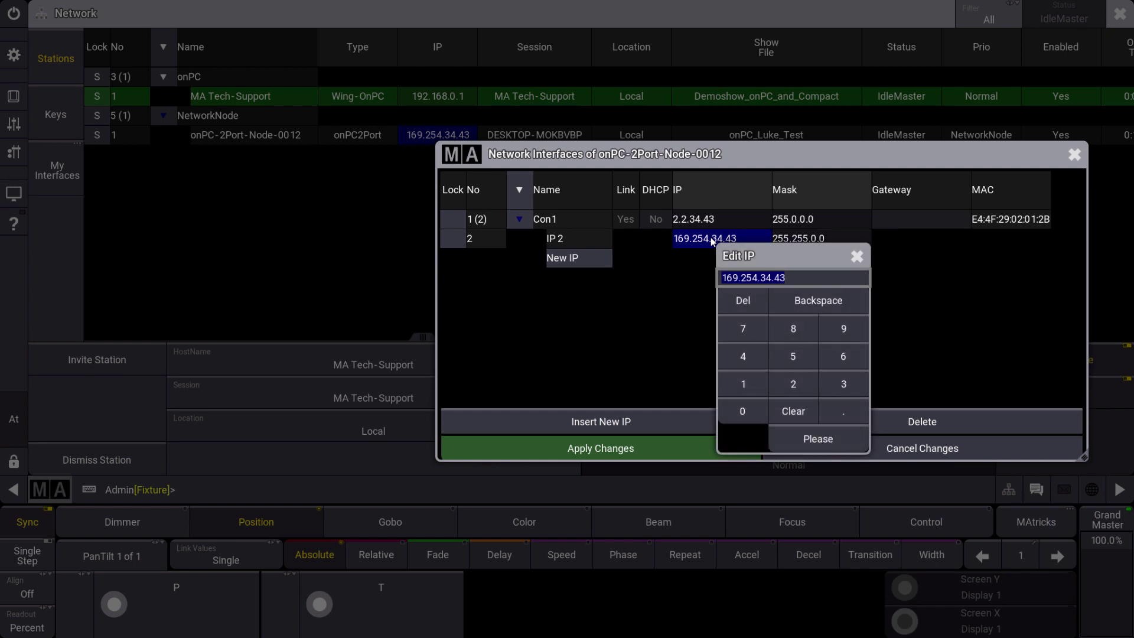
pyautogui.write('192')
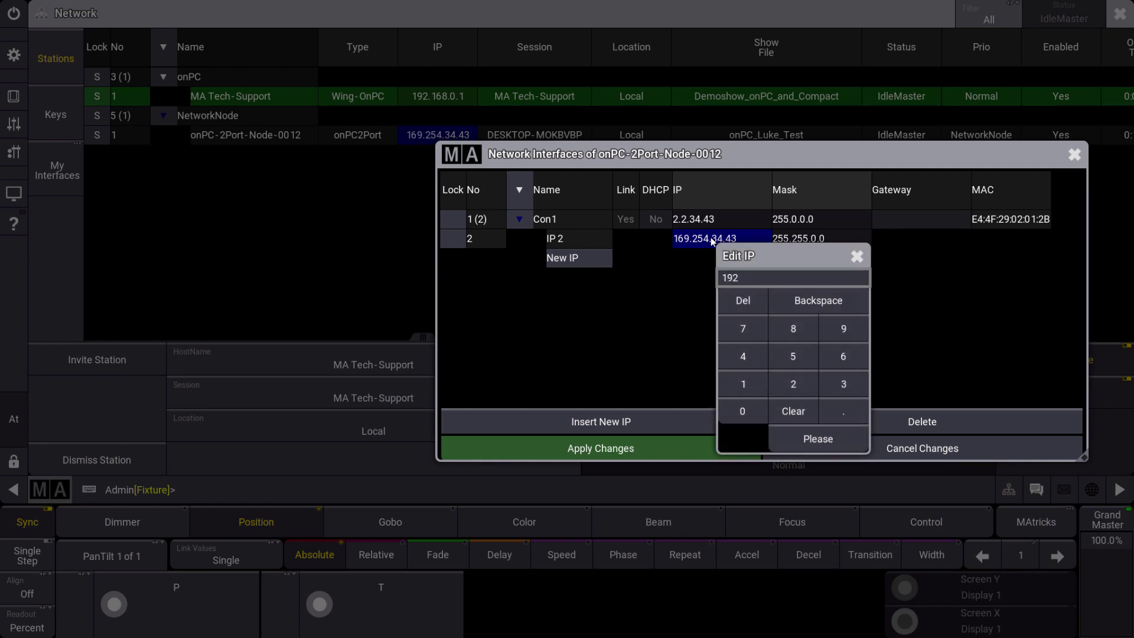
pyautogui.write('.168.0.11')
pyautogui.click(818, 439)
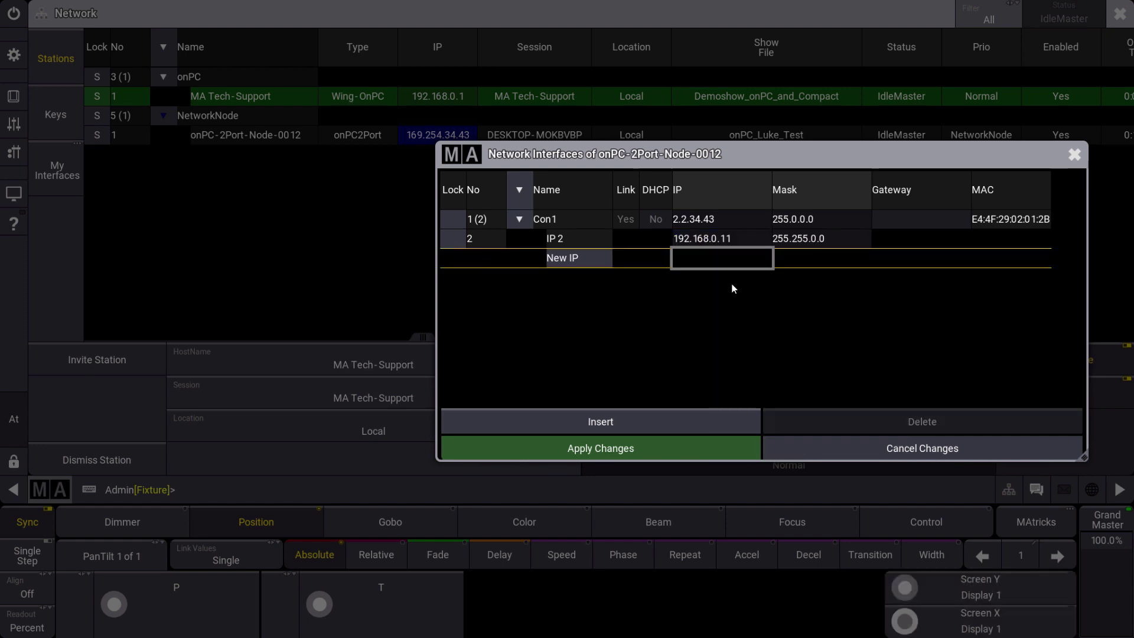
# Step: Set IP 2's mask to 255.255.255.0 and apply the 2Port node's interface changes
pyautogui.click(801, 242)
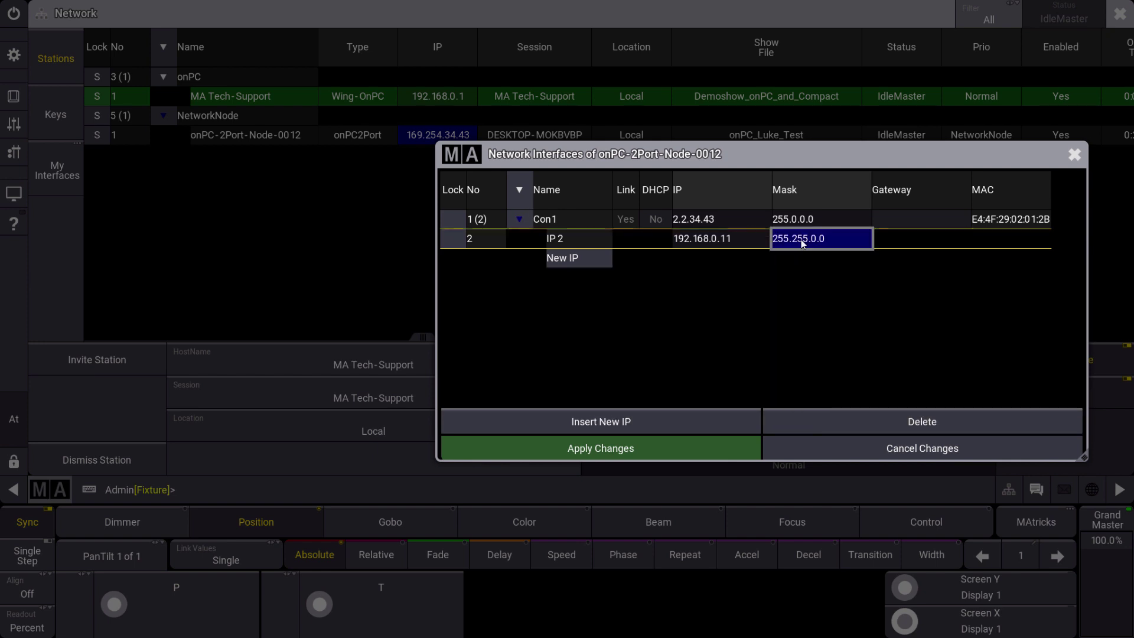
pyautogui.click(801, 240)
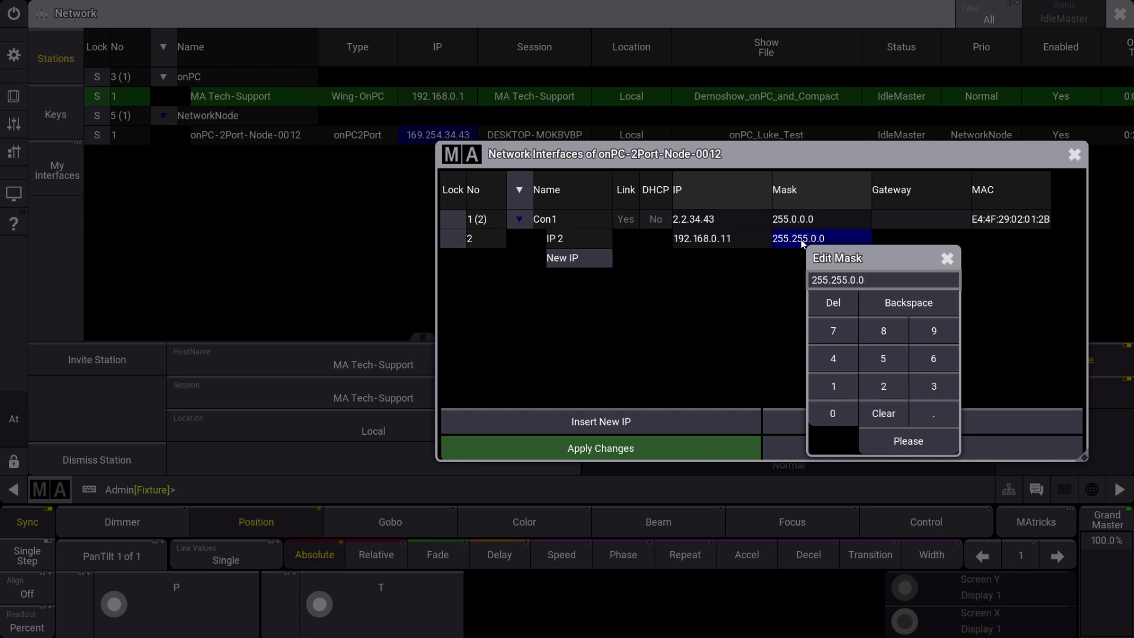
pyautogui.press('BackSpace')
pyautogui.press('BackSpace')
pyautogui.write('255.')
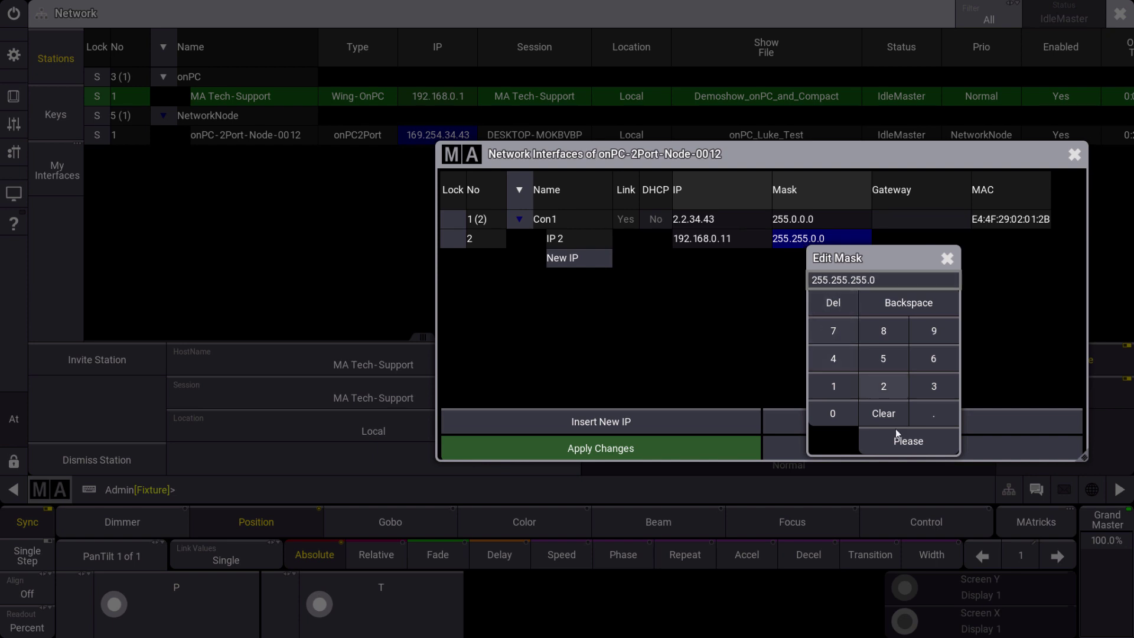
pyautogui.click(904, 443)
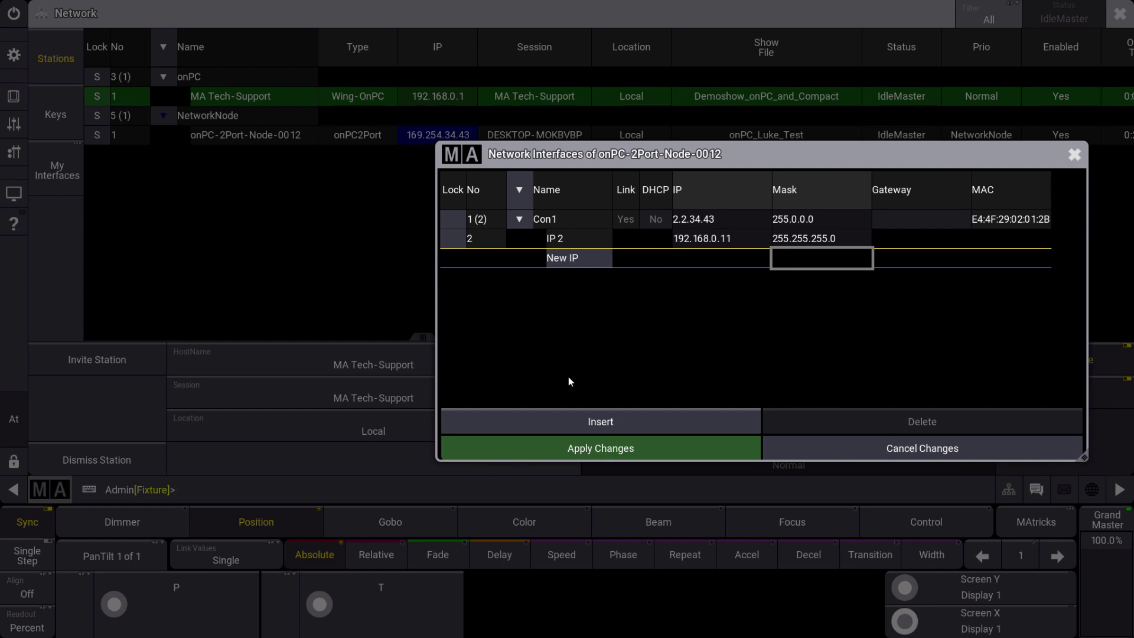
pyautogui.click(621, 451)
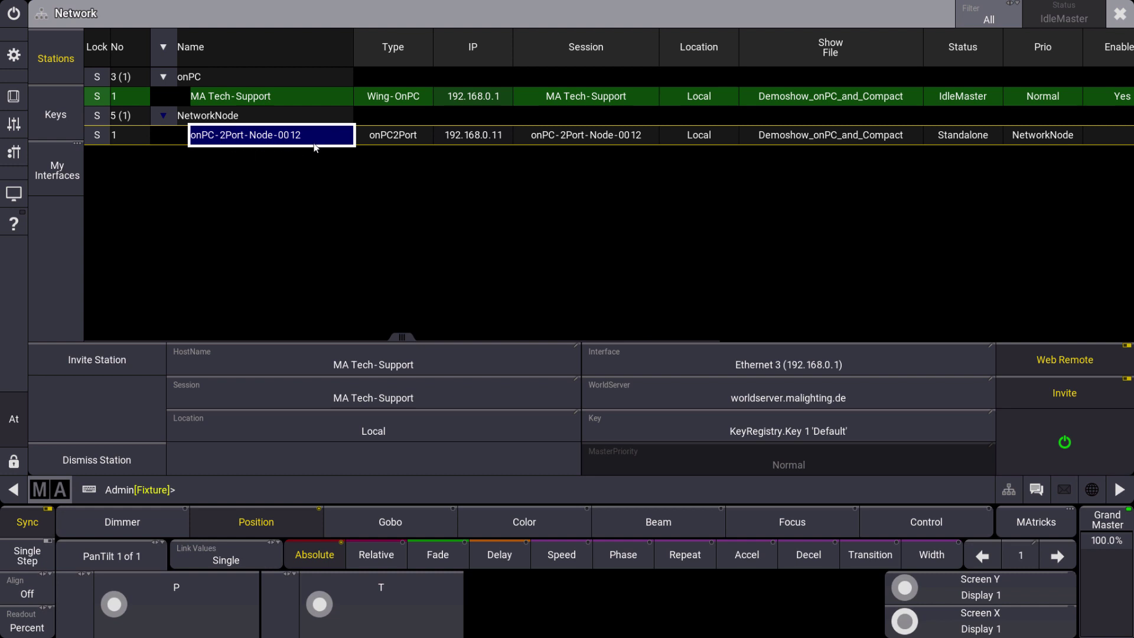
# Step: Invite the onPC-2Port-Node station into MA Tech-Support so it joins as a Slave
pyautogui.click(128, 359)
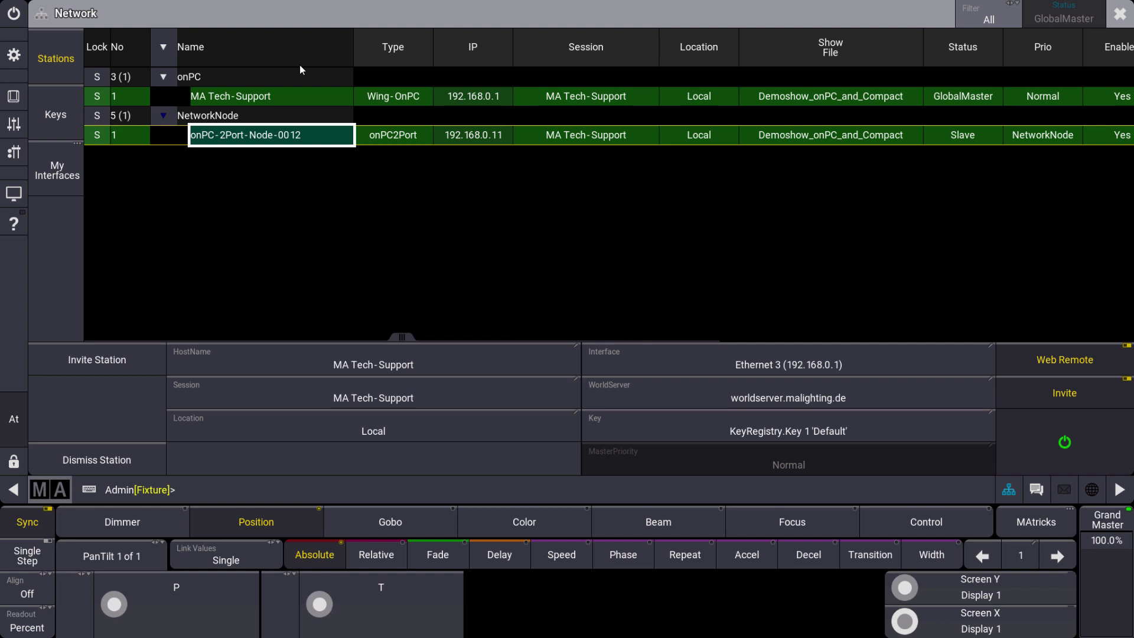
# Step: Open Output Configuration, expand NetworkNode and widen the Name column to show both stations' outputs
pyautogui.click(14, 55)
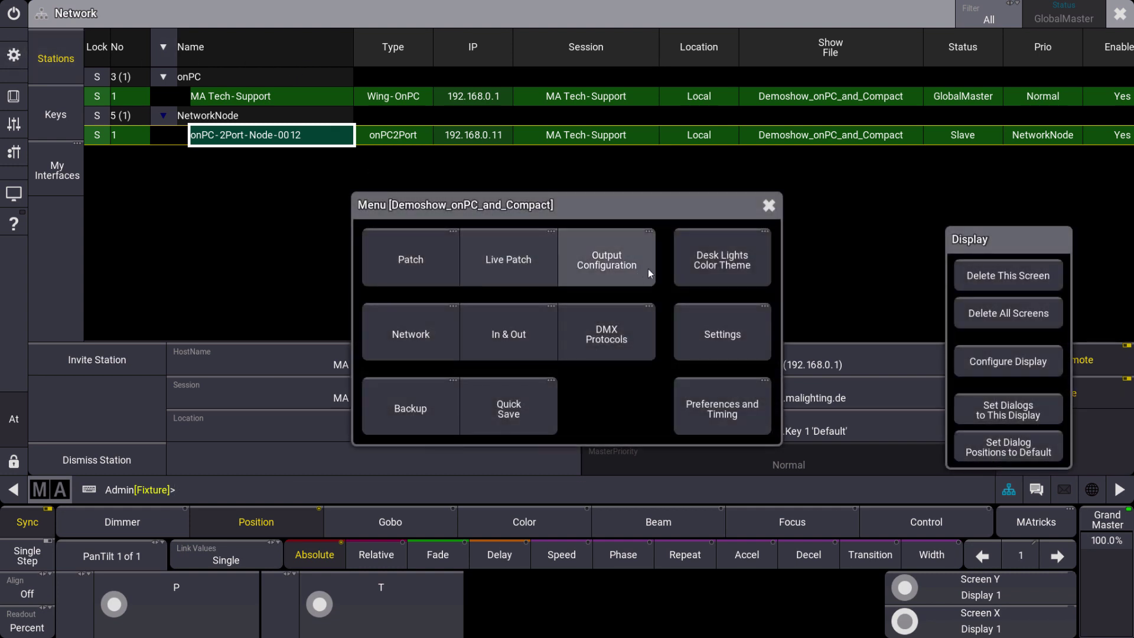
pyautogui.click(618, 256)
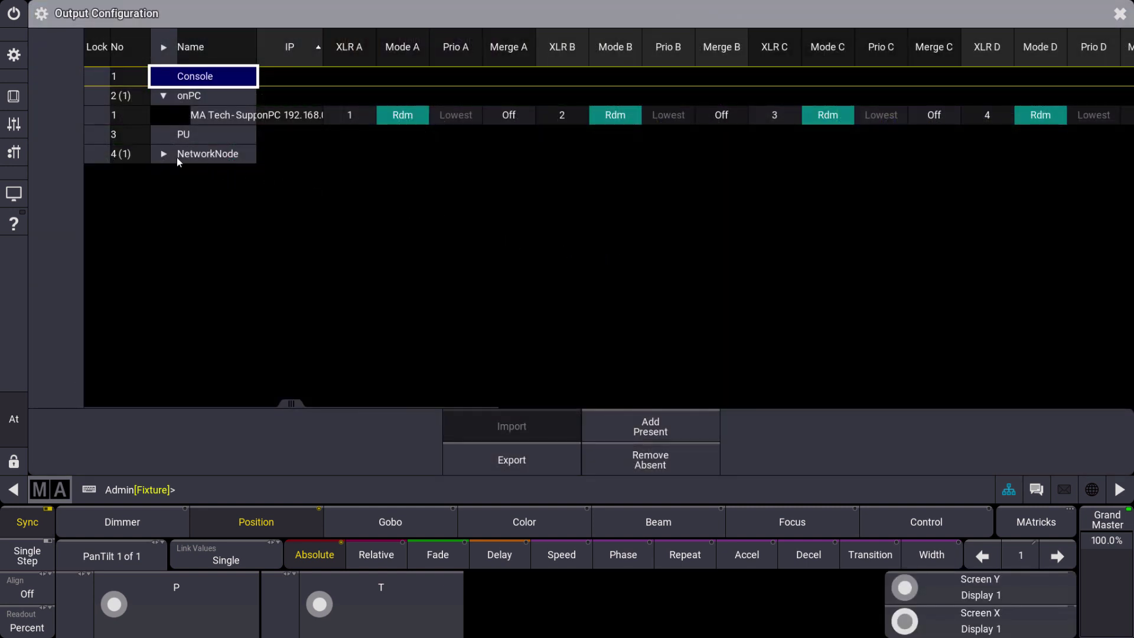
pyautogui.click(159, 153)
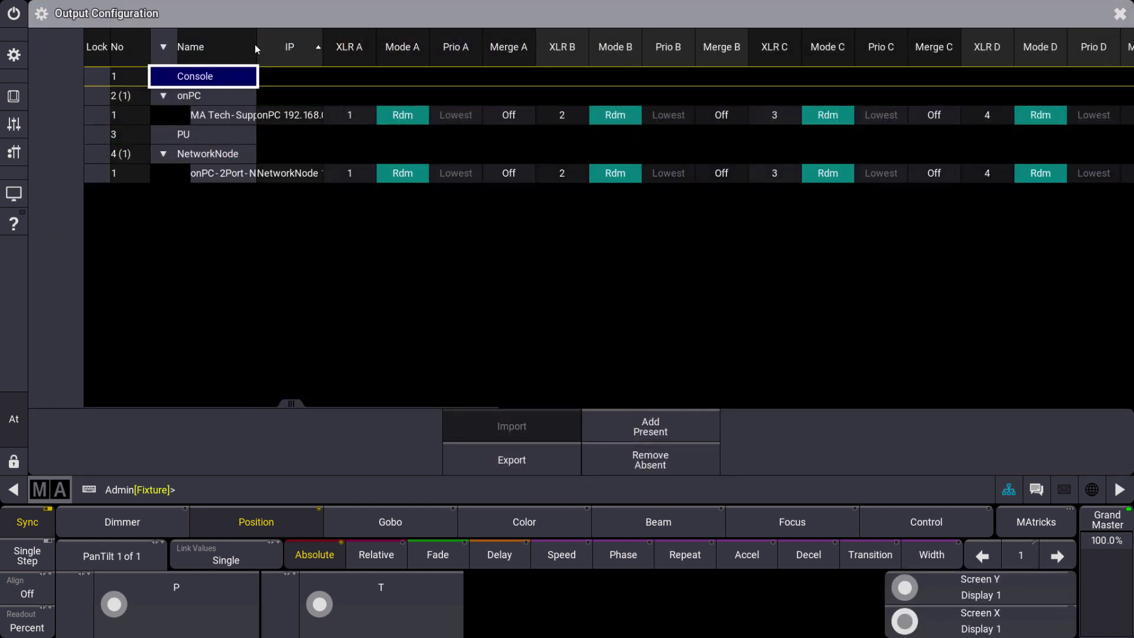
pyautogui.moveTo(257, 44); pyautogui.dragTo(402, 41)
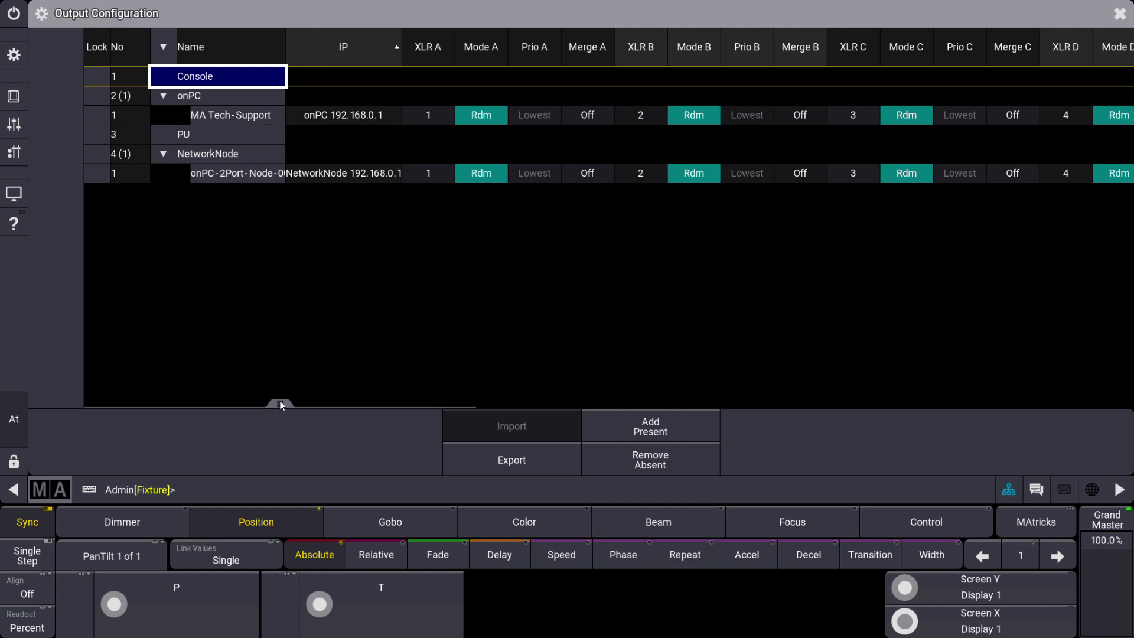
pyautogui.moveTo(280, 400); pyautogui.dragTo(245, 414)
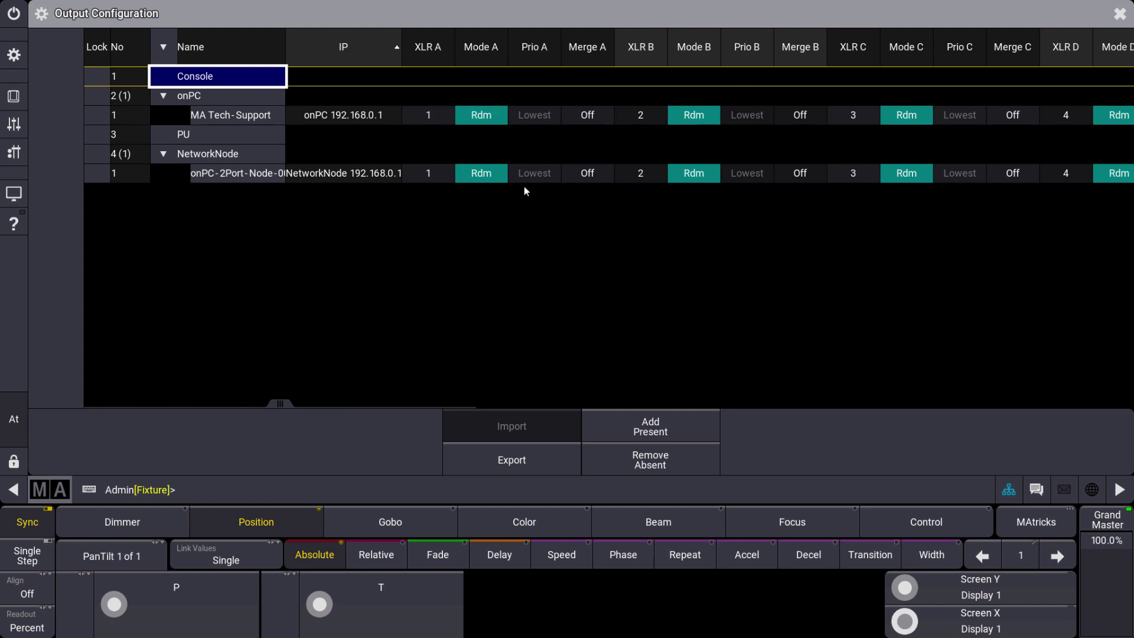
pyautogui.click(434, 113)
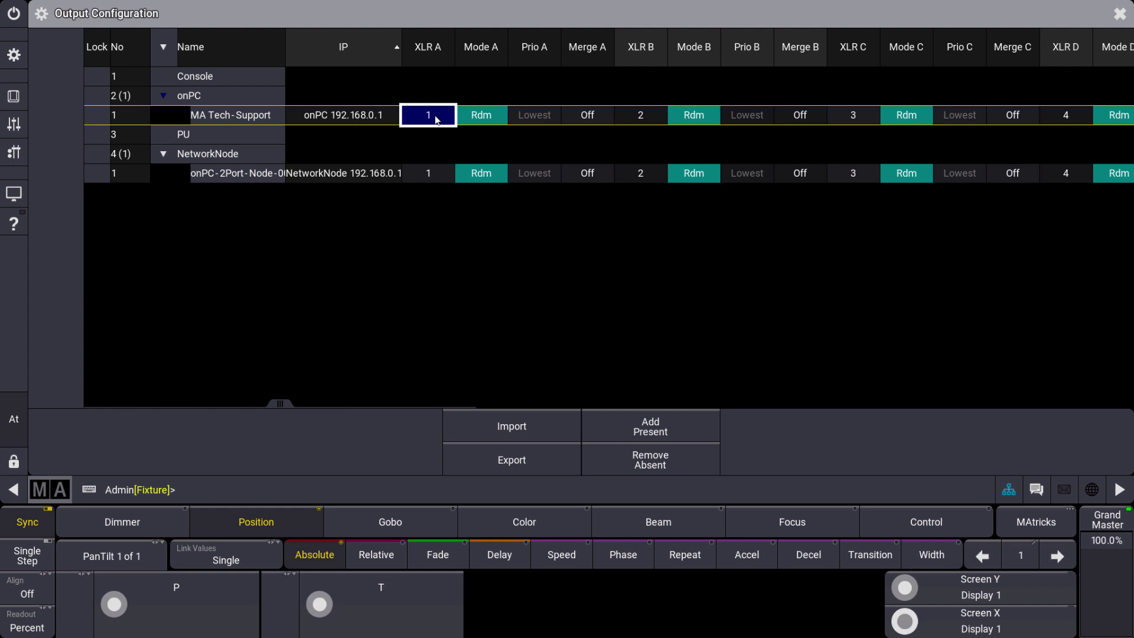
# Step: Assign universe 10 to the MA Tech-Support row's XLR A cell
pyautogui.click(436, 117)
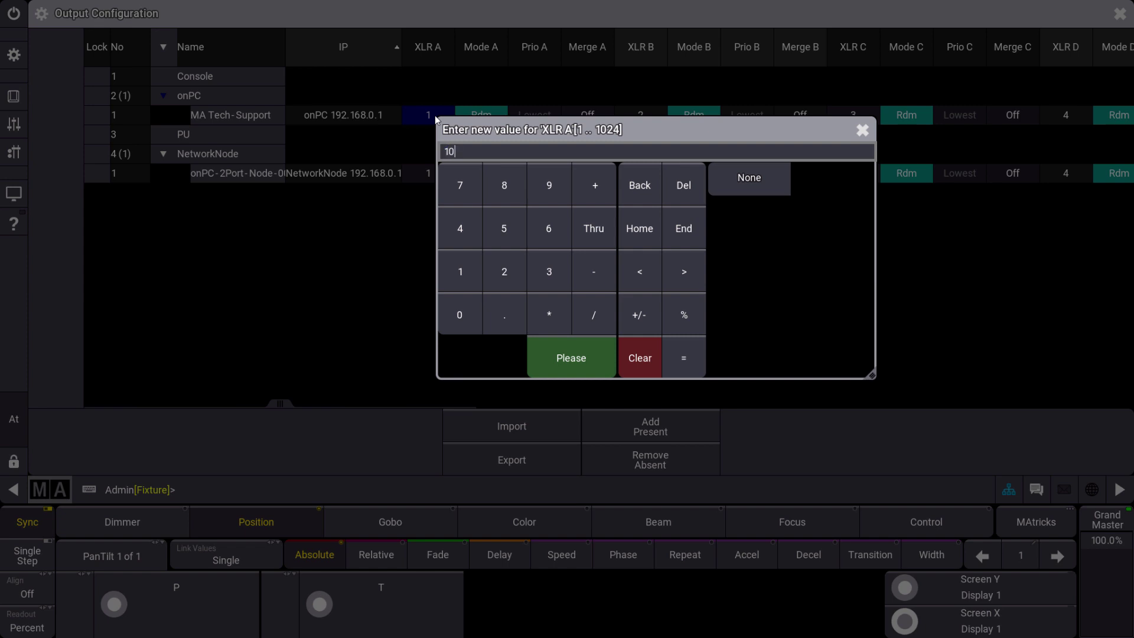
pyautogui.write('0')
pyautogui.click(558, 357)
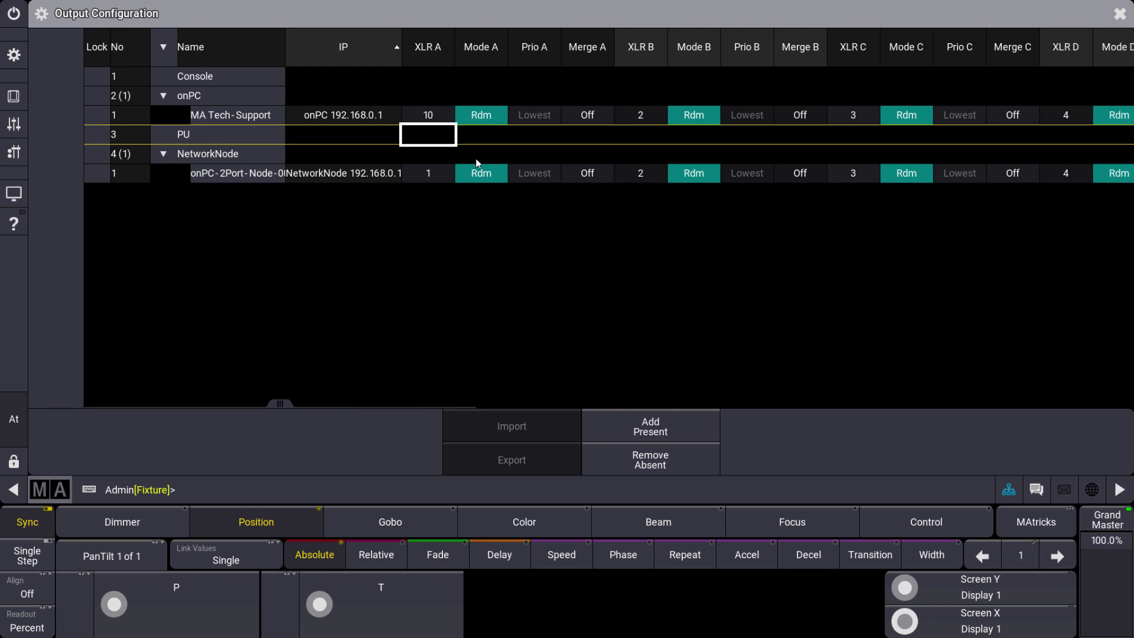
pyautogui.click(477, 115)
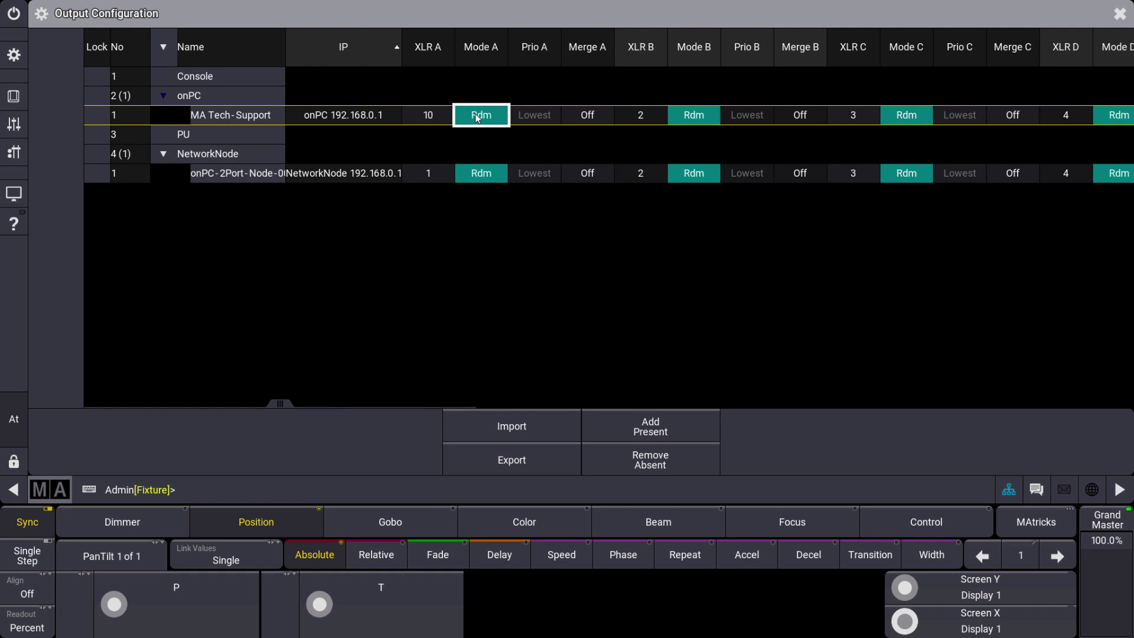
pyautogui.click(477, 116)
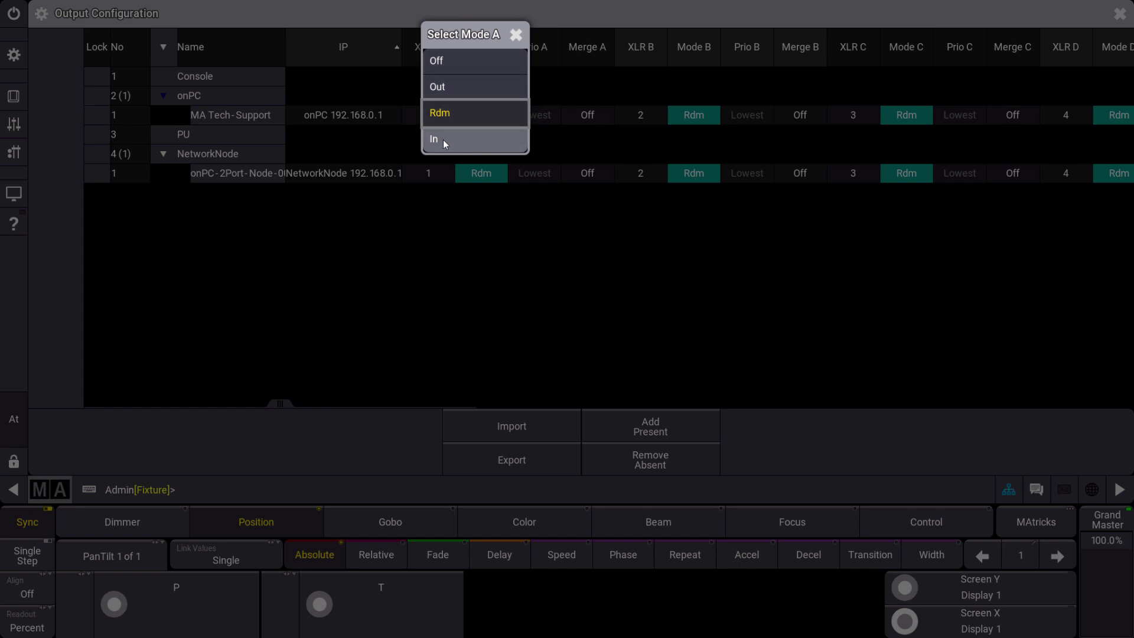
pyautogui.click(515, 36)
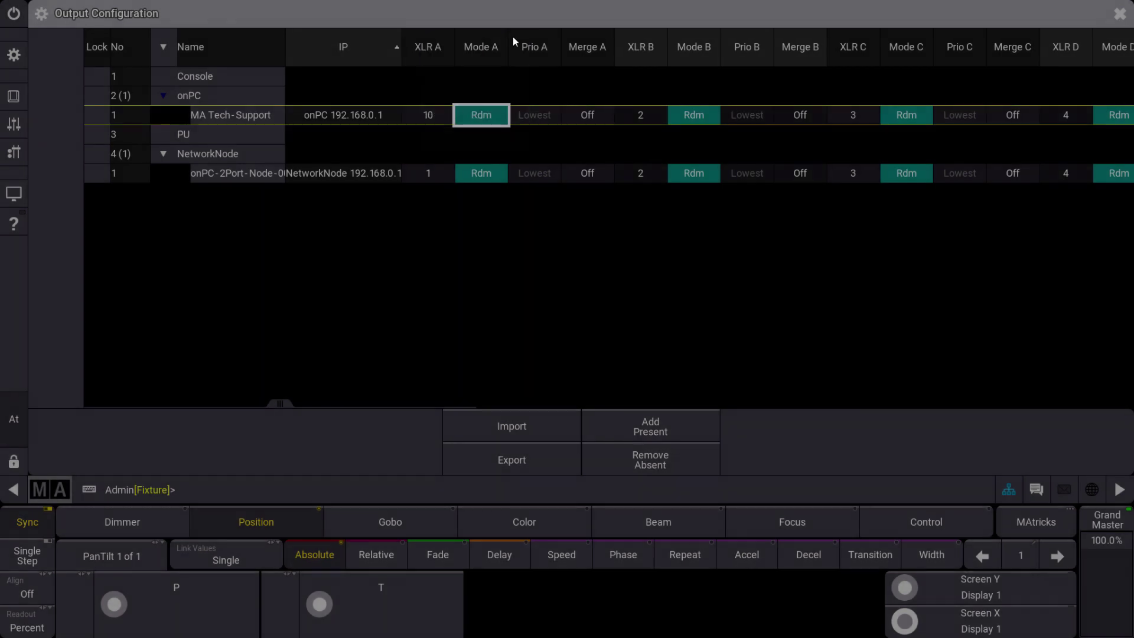